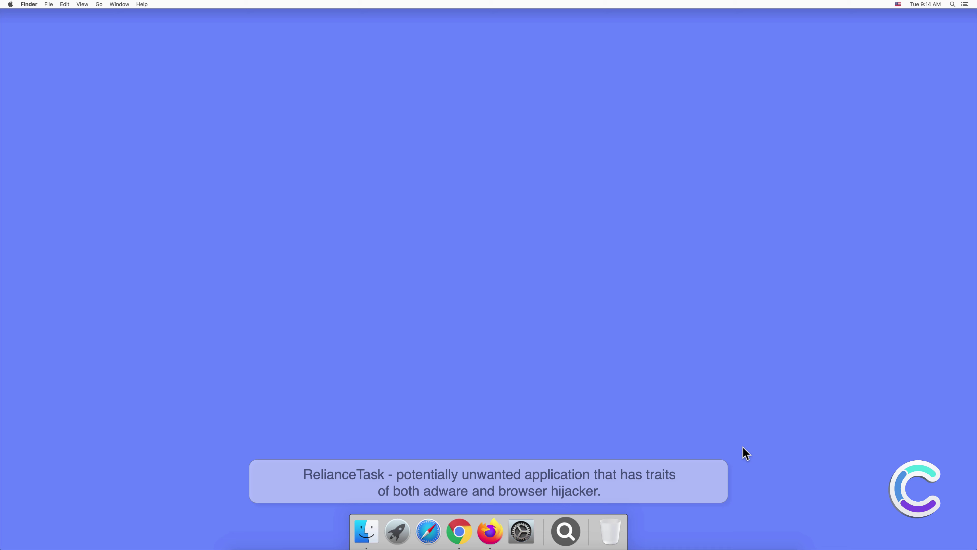
- Open a Finder window on the Applications folder to locate the RelianceTask app
{"action": "left_click", "coordinate": [372, 534]}
{"action": "left_click", "coordinate": [378, 210]}
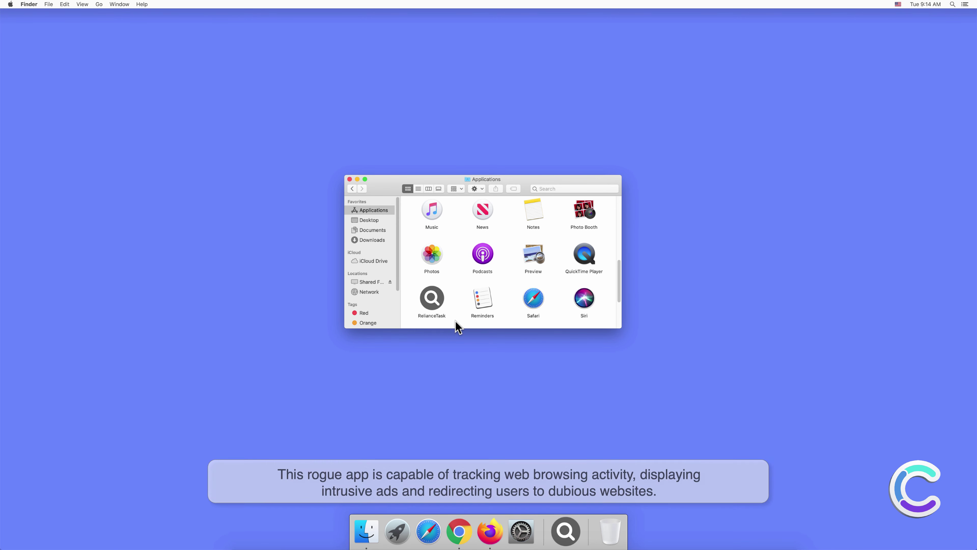
- Close Finder, launch Safari and view its Extensions preferences listing RelianceTask 1.0
{"action": "left_click", "coordinate": [350, 180]}
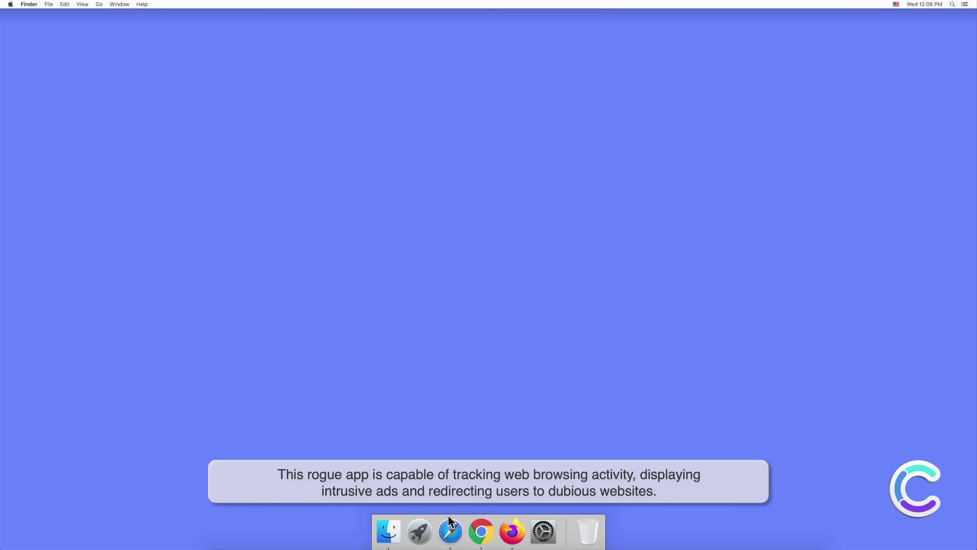
{"action": "left_click", "coordinate": [451, 532]}
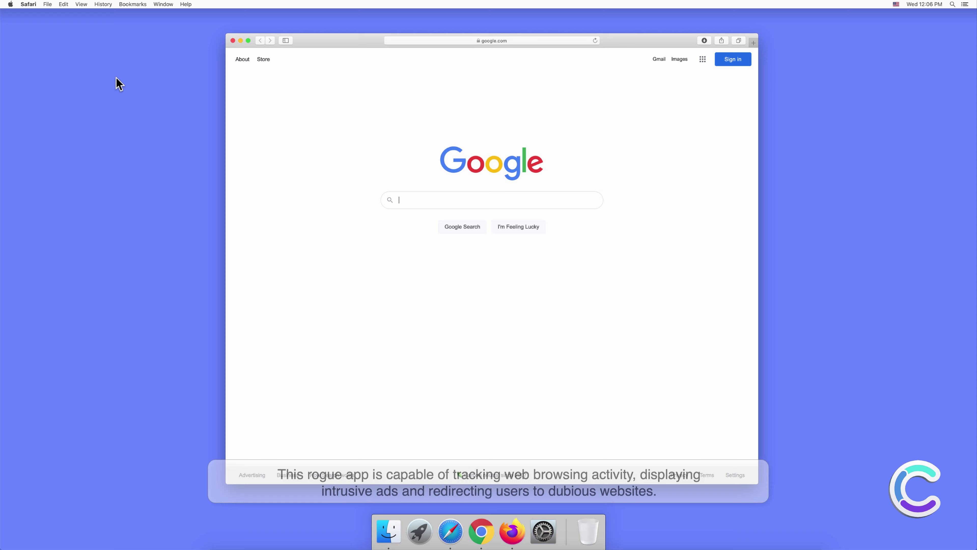
{"action": "left_click", "coordinate": [28, 5]}
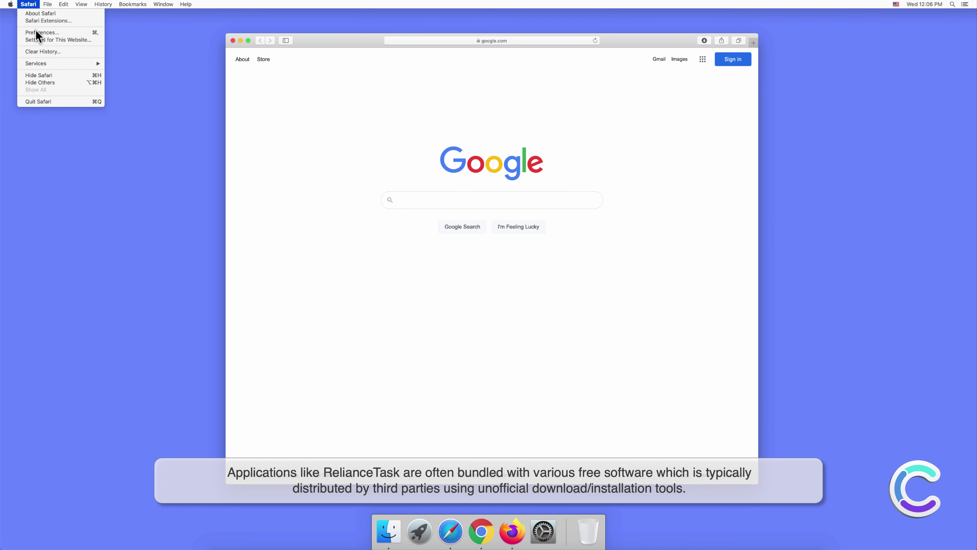
{"action": "left_click", "coordinate": [36, 30]}
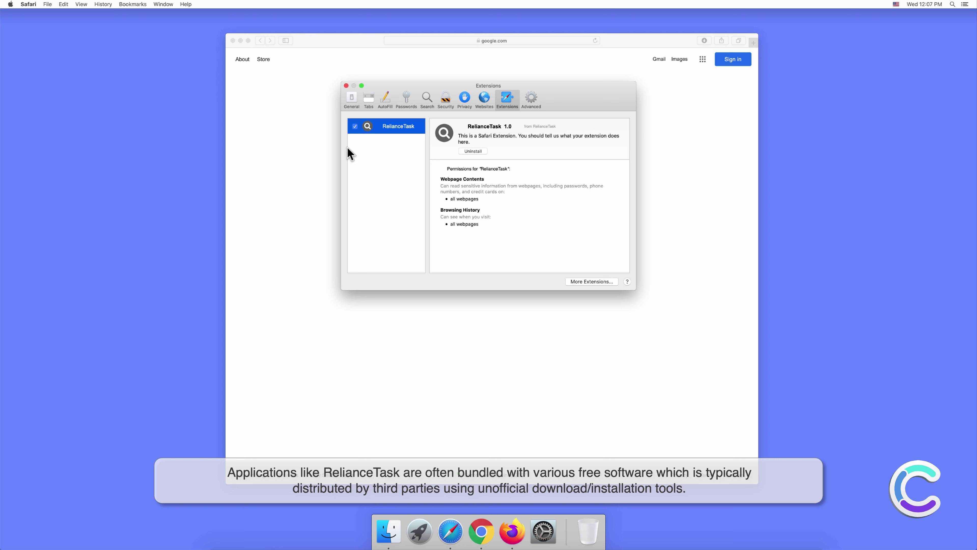
- Search for 'search engine test' from Safari's address bar
{"action": "left_click", "coordinate": [346, 86]}
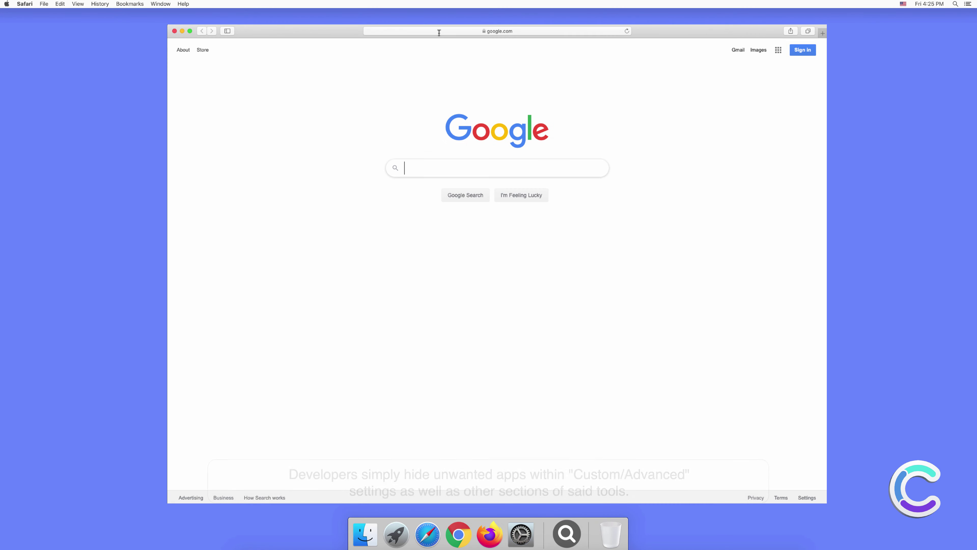
{"action": "left_click", "coordinate": [439, 31]}
{"action": "type", "text": "search e"}
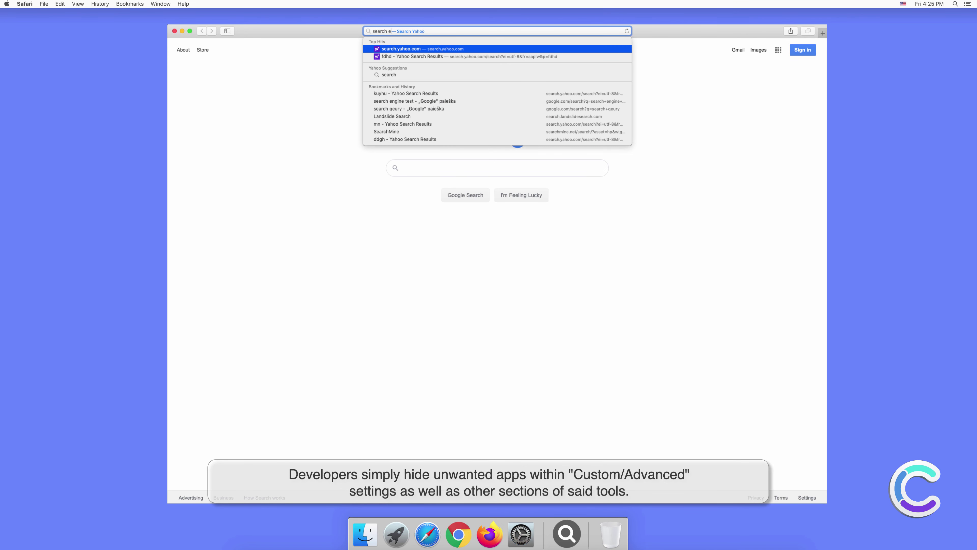
{"action": "type", "text": "ngine test"}
{"action": "key", "text": "Return"}
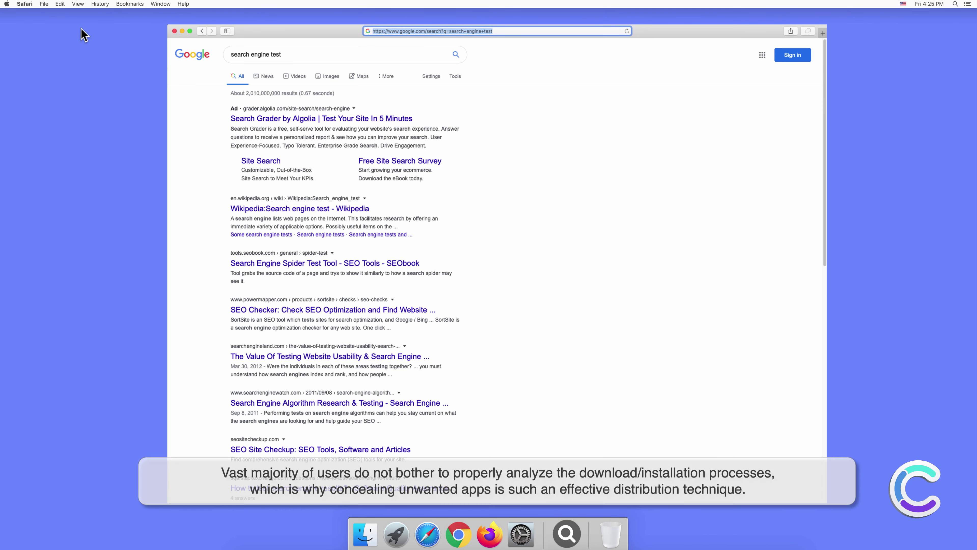
- Keep Yahoo as Safari's default search engine in Search preferences
{"action": "left_click", "coordinate": [26, 4]}
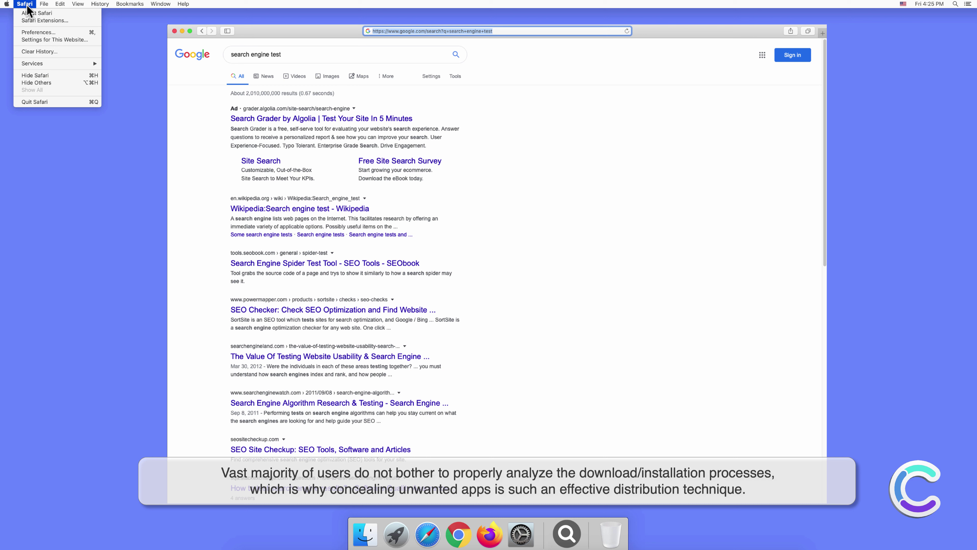
{"action": "left_click", "coordinate": [39, 33]}
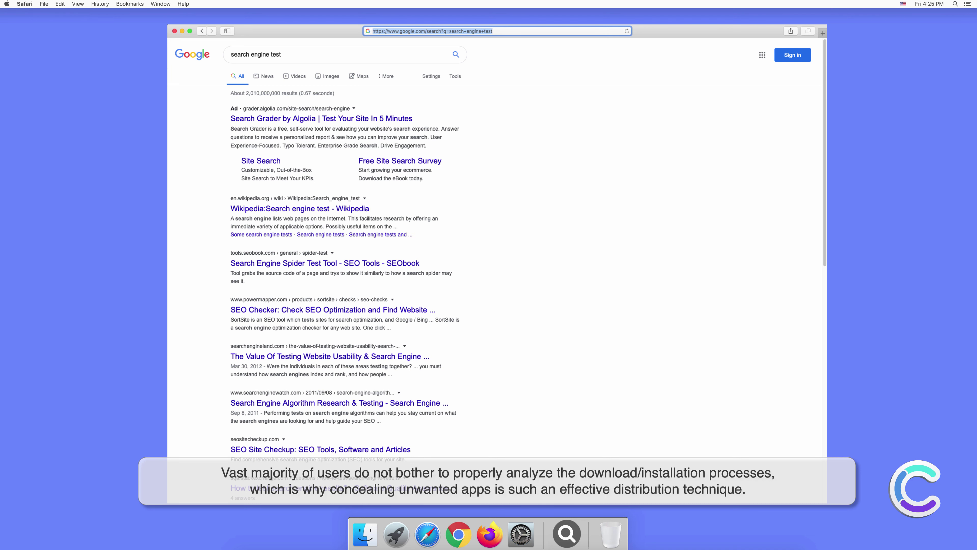
{"action": "left_click", "coordinate": [598, 196]}
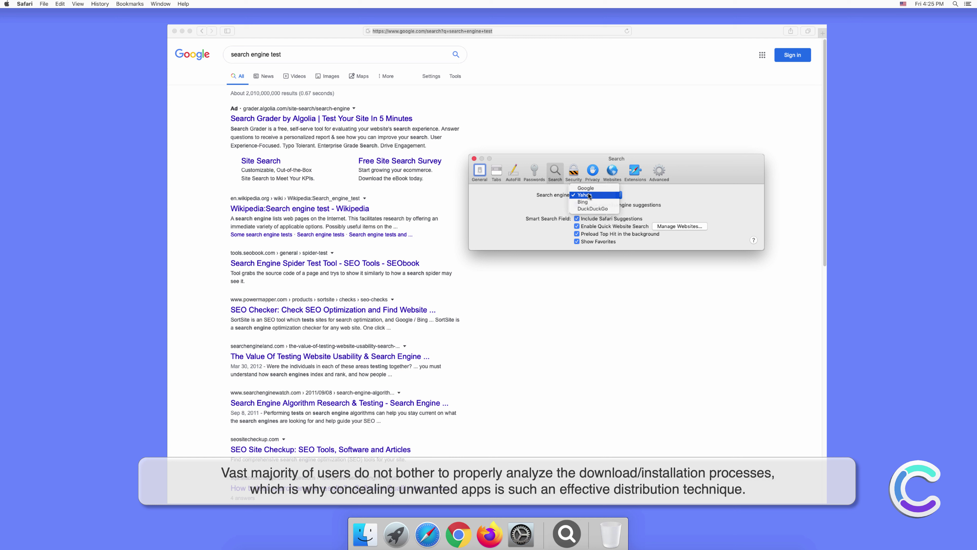
{"action": "left_click", "coordinate": [588, 195]}
{"action": "left_click", "coordinate": [475, 159]}
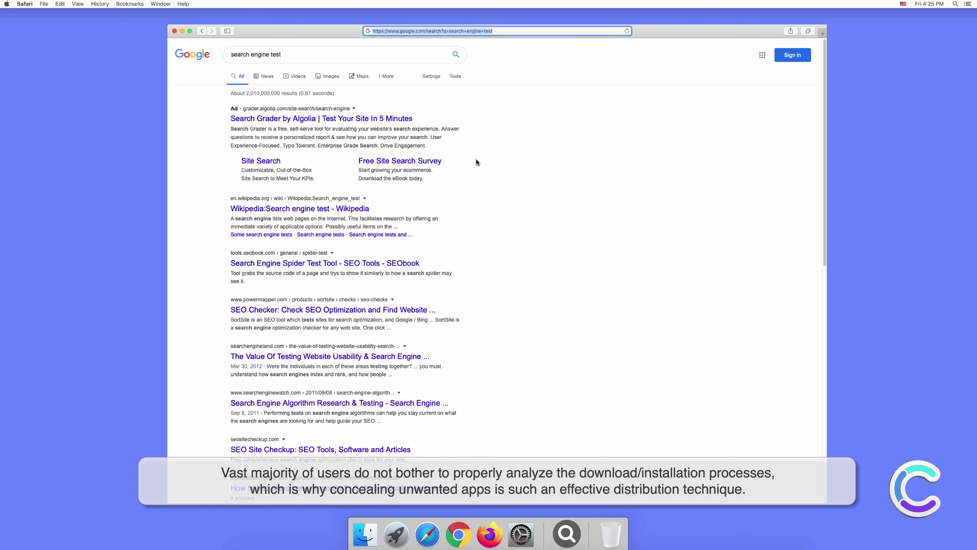
- In a new tab, search for 'testing search engine', correcting the typo
{"action": "left_click", "coordinate": [822, 31]}
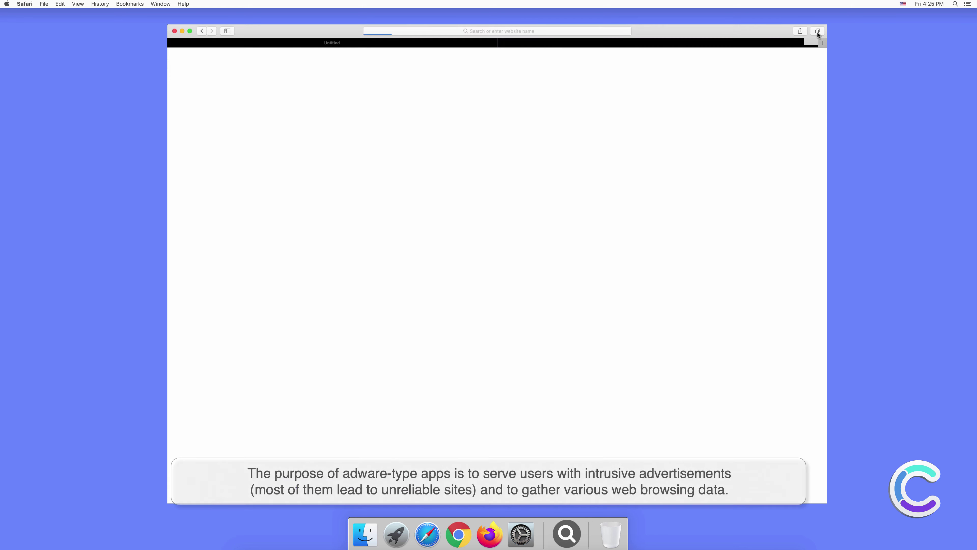
{"action": "left_click", "coordinate": [547, 30]}
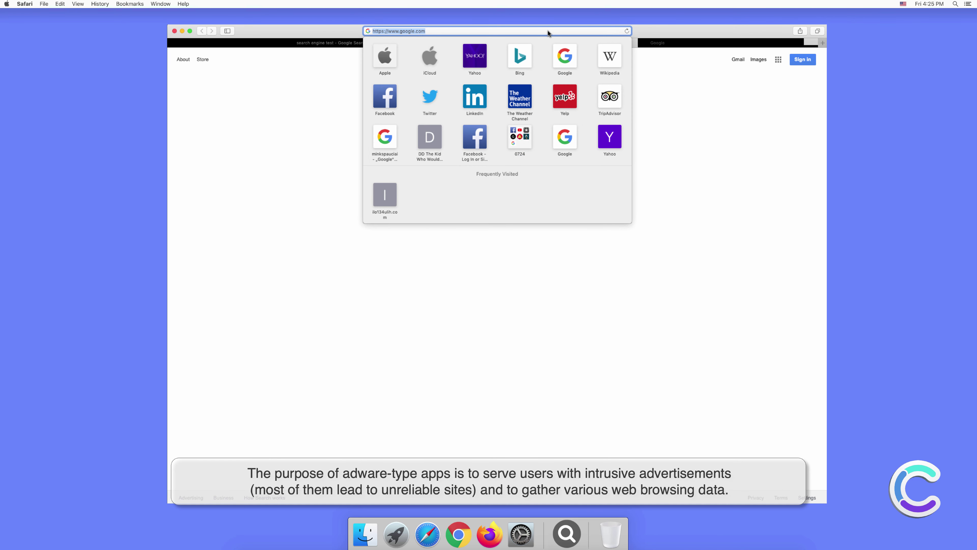
{"action": "type", "text": "testing"}
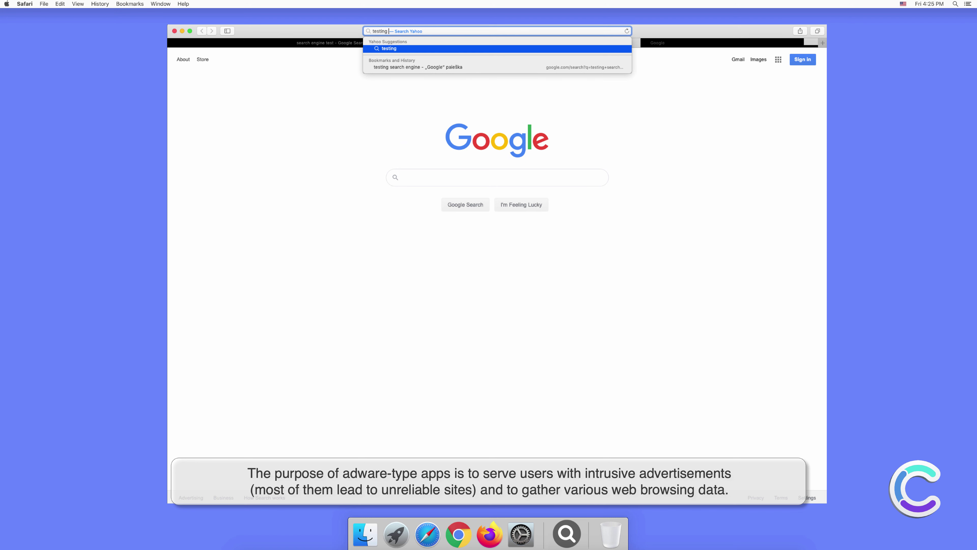
{"action": "type", "text": " searr"}
{"action": "key", "text": "BackSpace"}
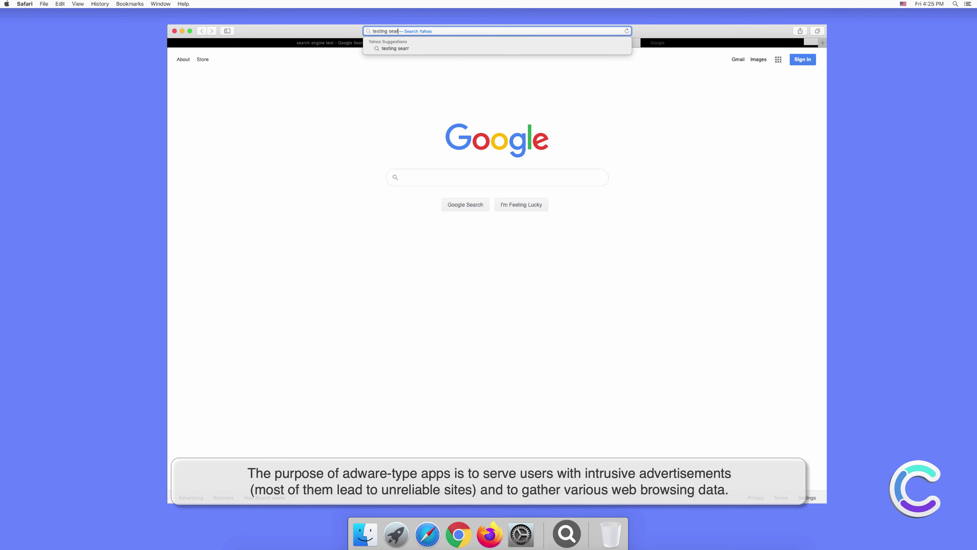
{"action": "type", "text": "ch engine"}
{"action": "key", "text": "Return"}
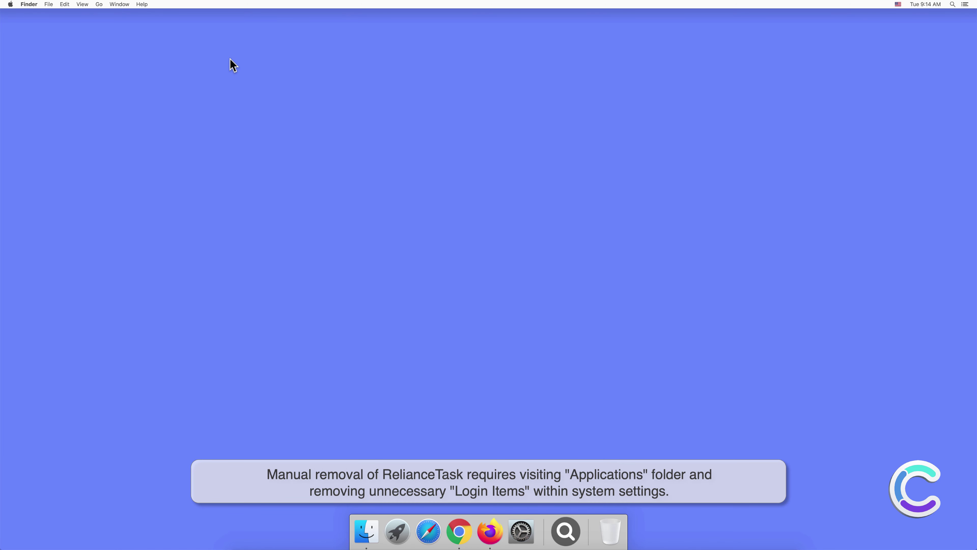
- Move the RelianceTask app from Applications to the Trash and close Finder
{"action": "left_click", "coordinate": [370, 529]}
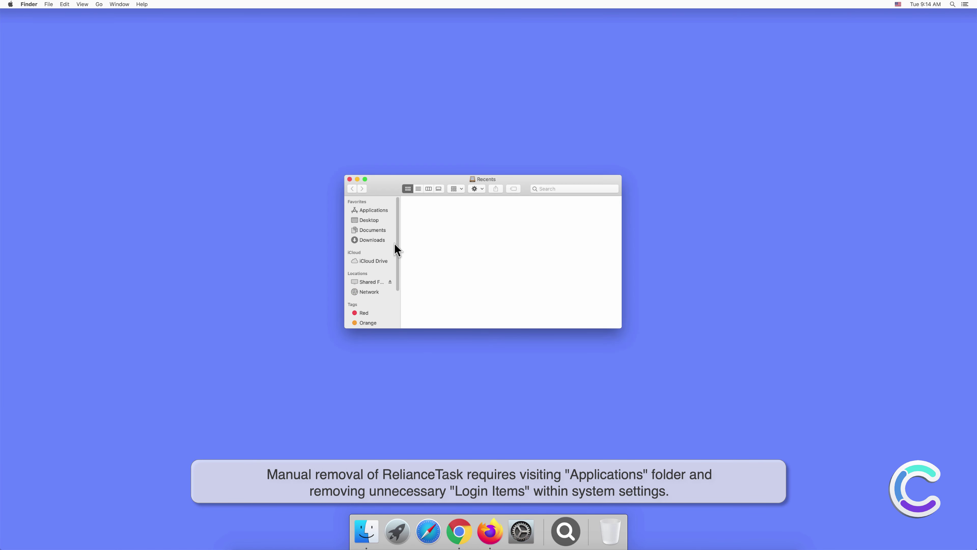
{"action": "left_click", "coordinate": [374, 211]}
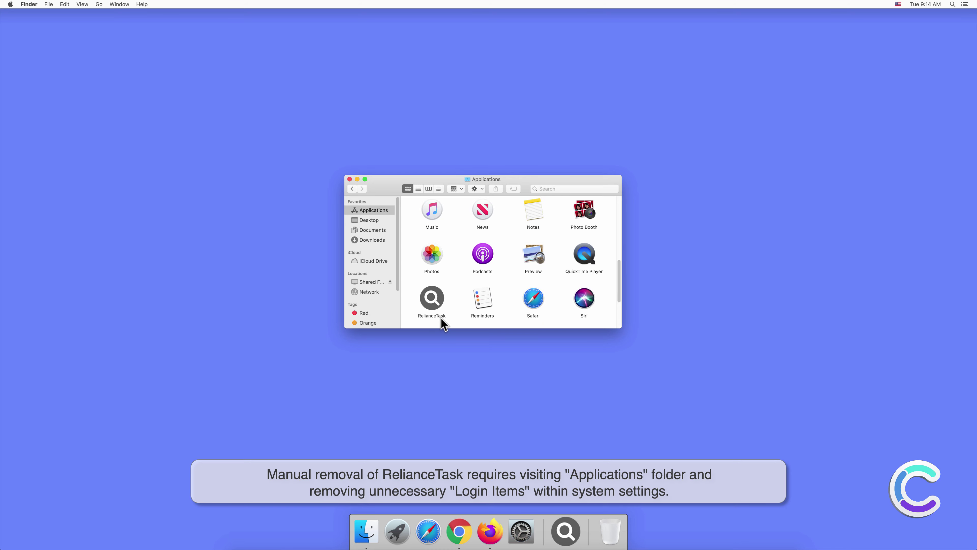
{"action": "right_click", "coordinate": [435, 304]}
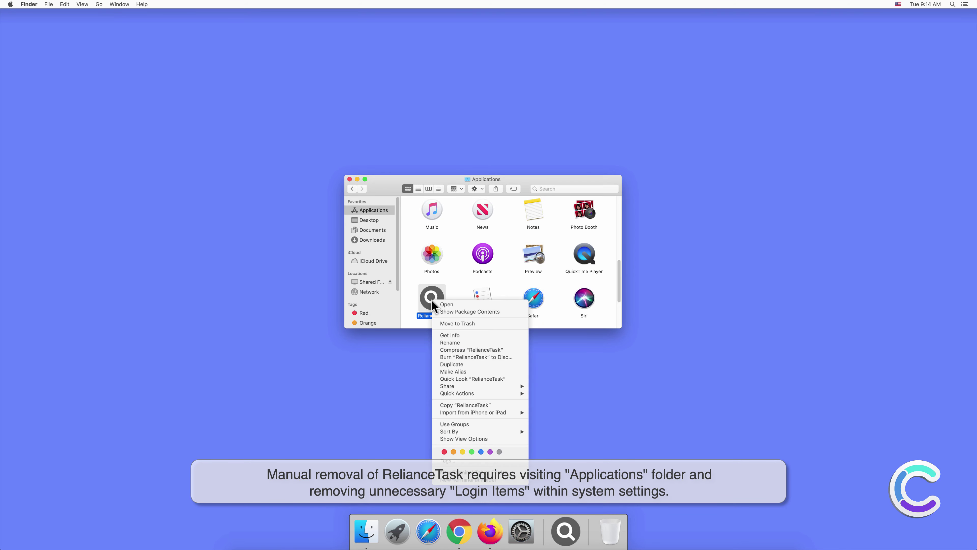
{"action": "left_click", "coordinate": [441, 323]}
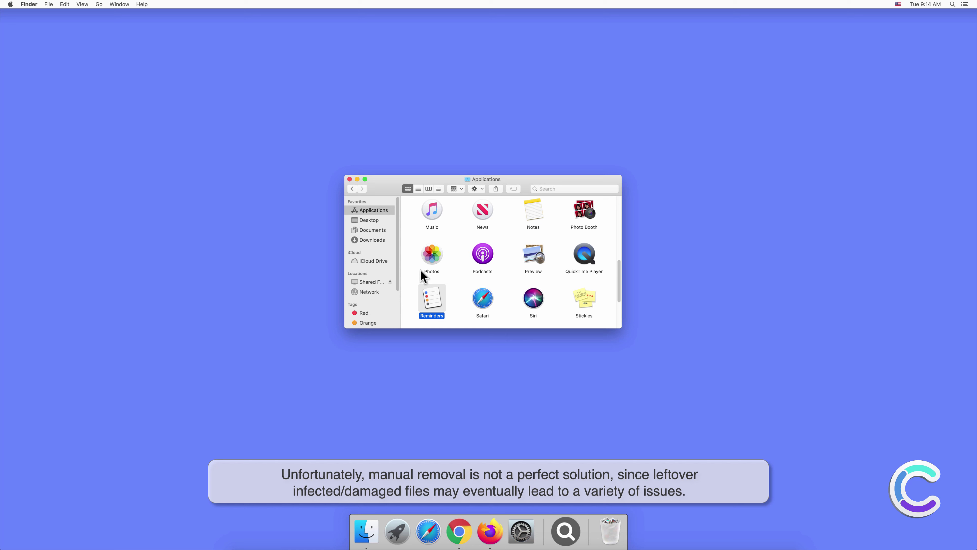
{"action": "left_click", "coordinate": [350, 180]}
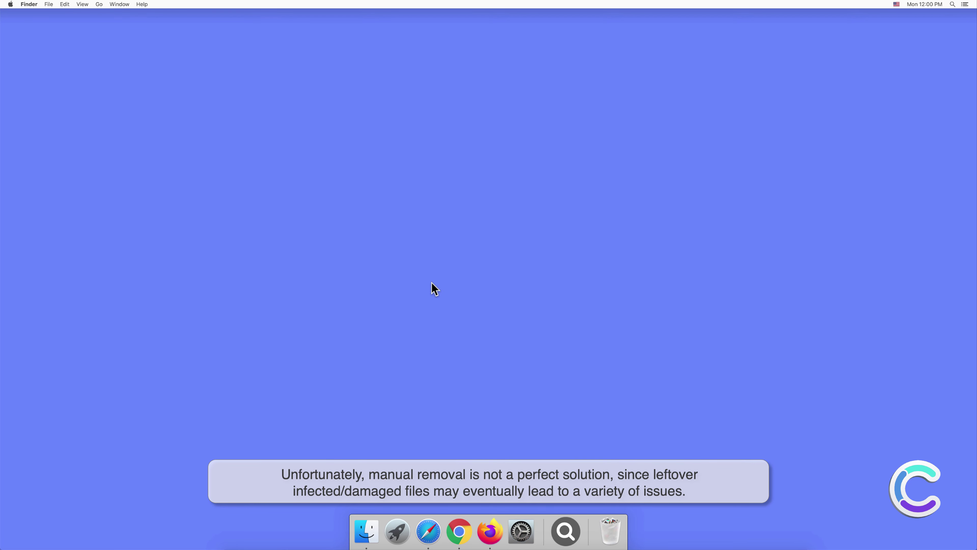
- Check the admin account's Login Items list in System Preferences' Users & Groups
{"action": "left_click", "coordinate": [522, 531]}
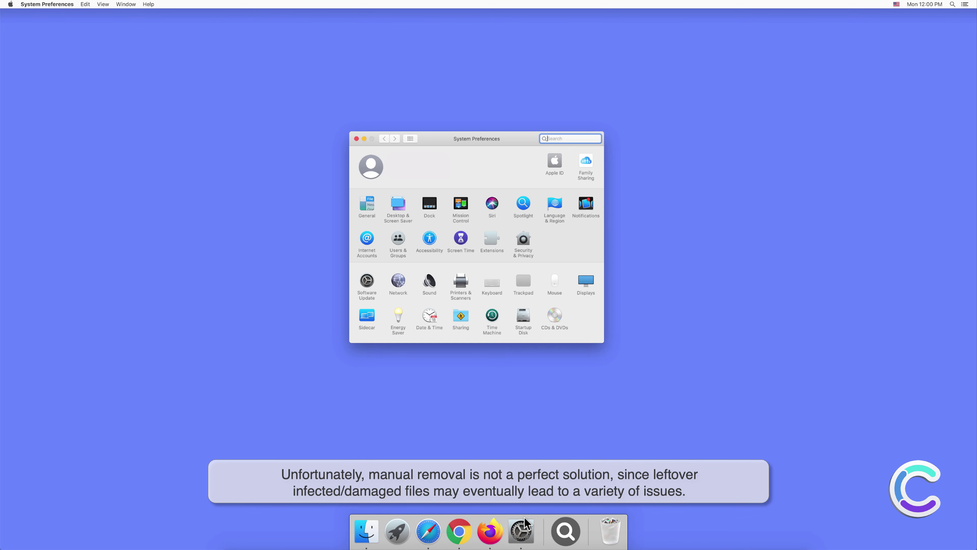
{"action": "left_click", "coordinate": [397, 240]}
{"action": "left_click", "coordinate": [525, 157]}
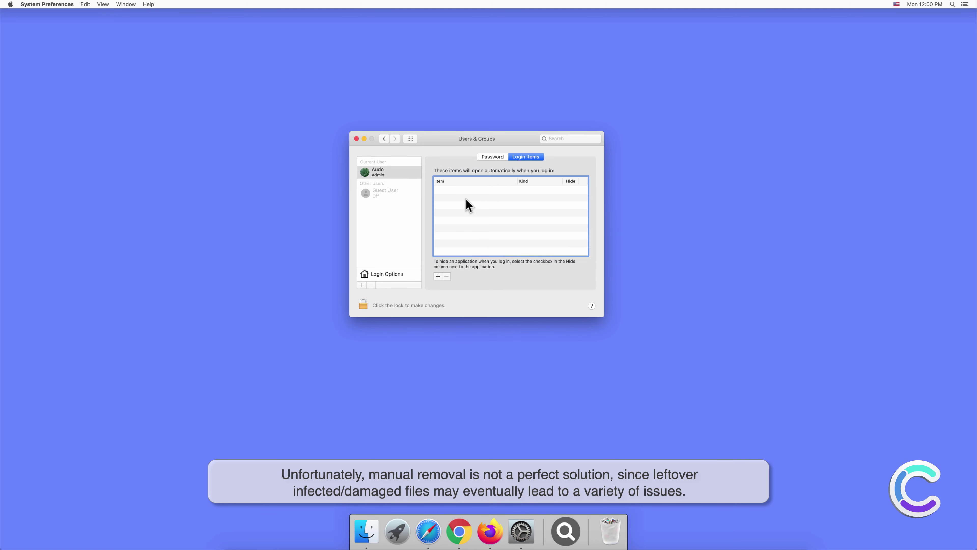
- Quit System Preferences and remove the magnifier app from the Dock
{"action": "left_click", "coordinate": [357, 139]}
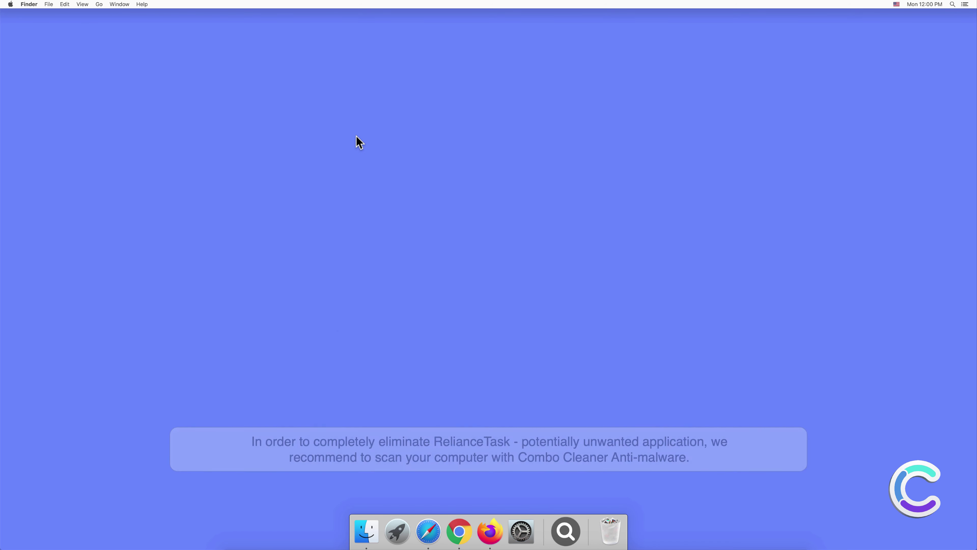
{"action": "right_click", "coordinate": [564, 518]}
{"action": "mouse_move", "coordinate": [586, 482]}
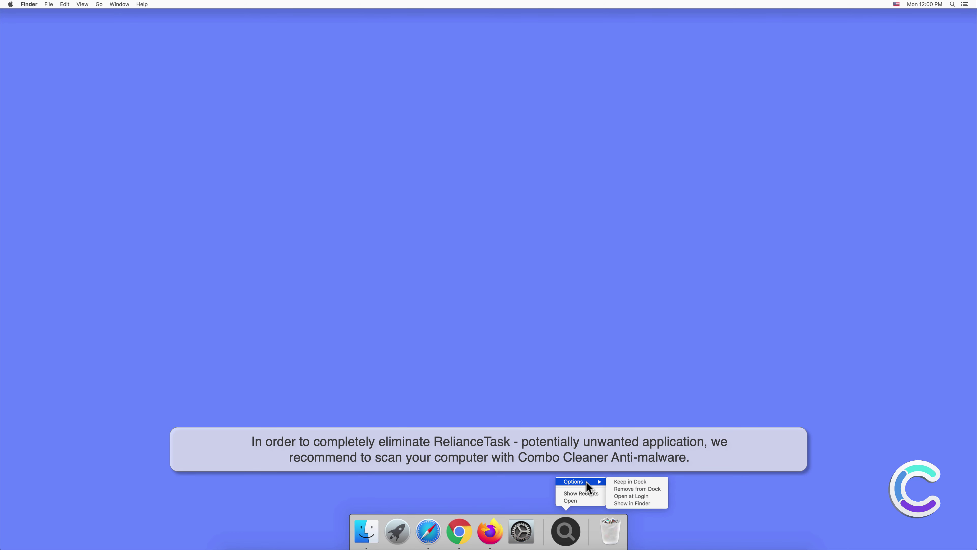
{"action": "left_click", "coordinate": [618, 489]}
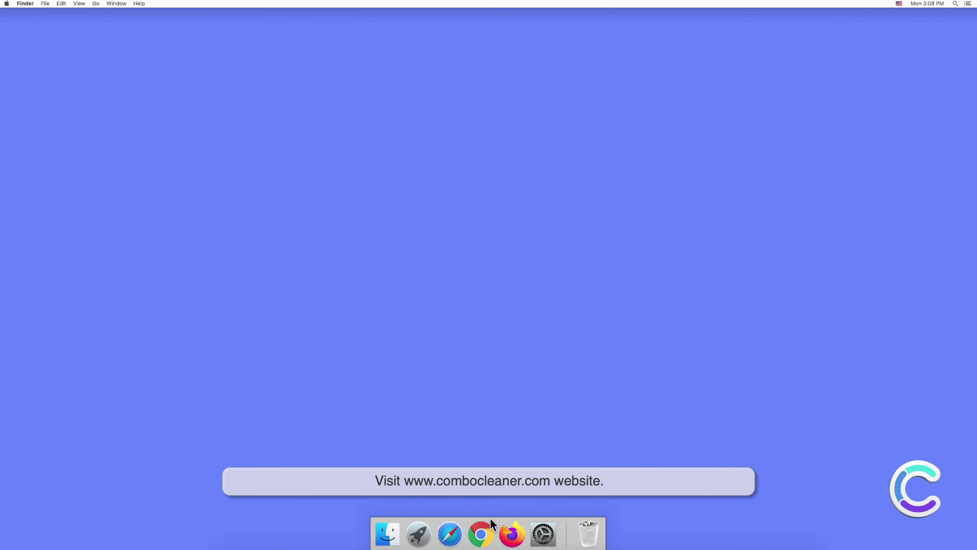
{"action": "left_click", "coordinate": [451, 531]}
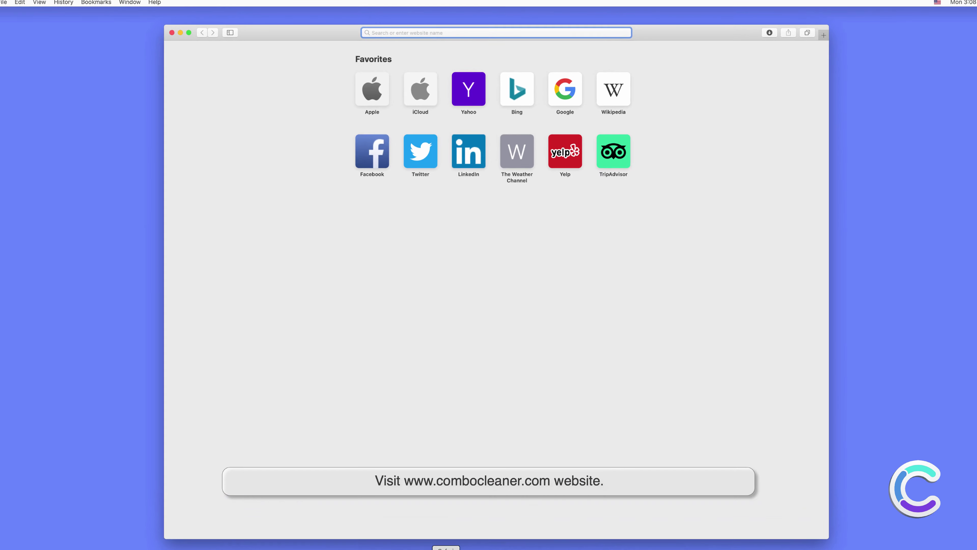
{"action": "type", "text": "www"}
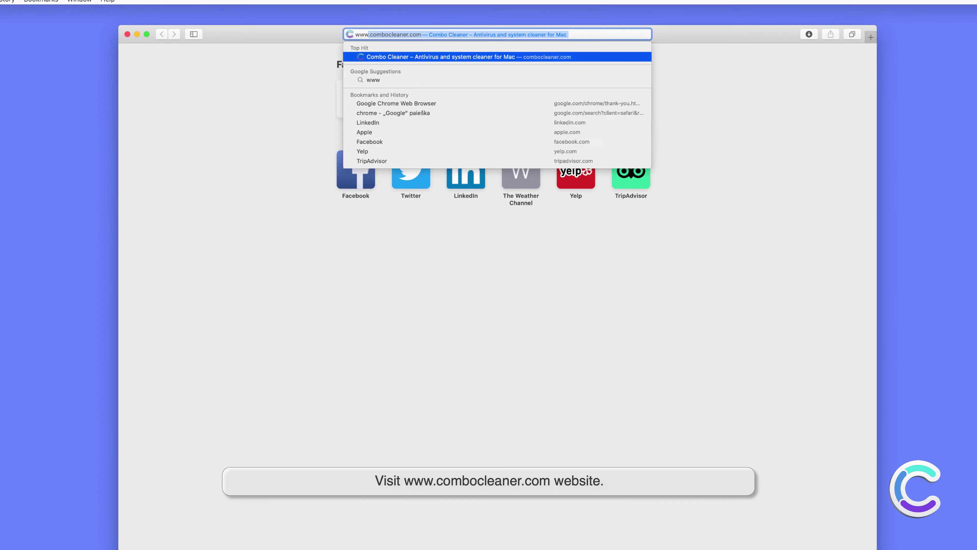
{"action": "type", "text": ".comb"}
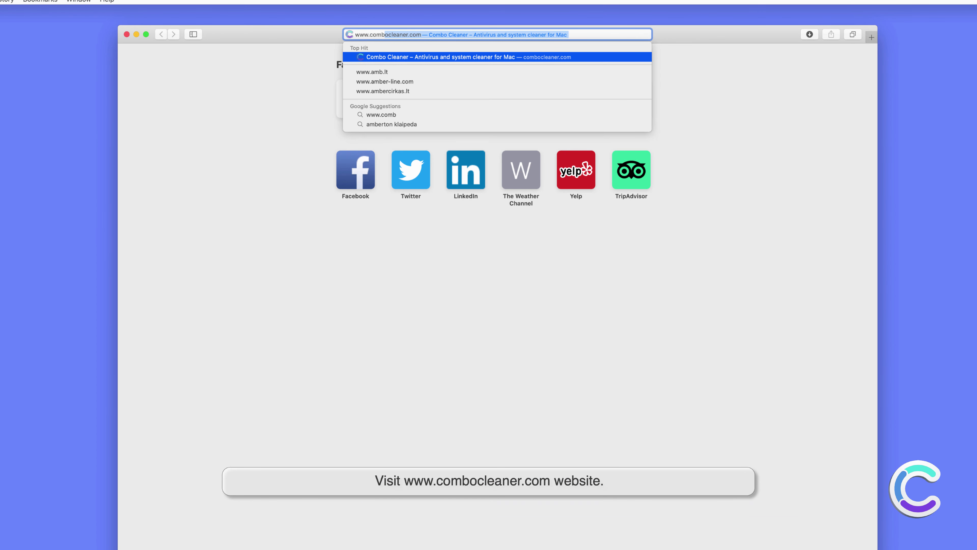
{"action": "type", "text": "ocleaner.com"}
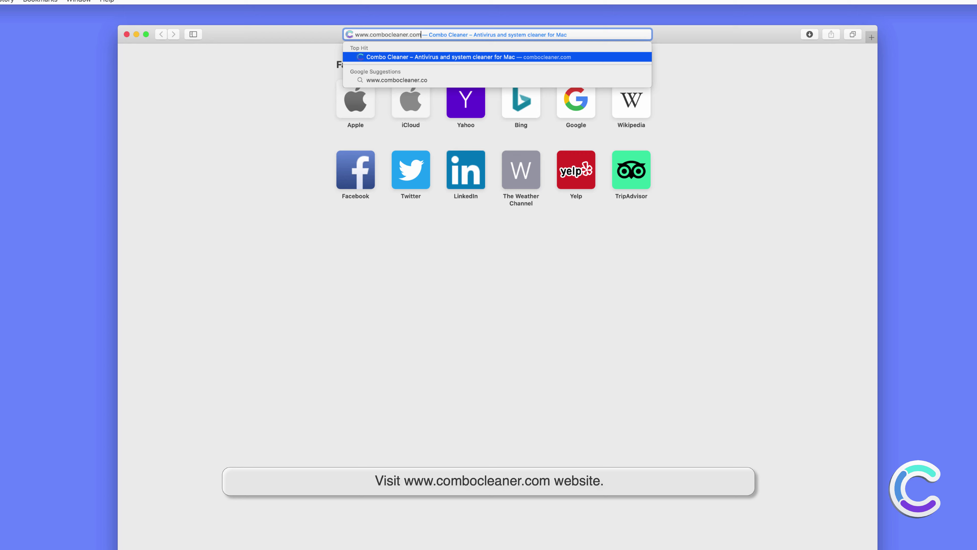
{"action": "key", "text": "Return"}
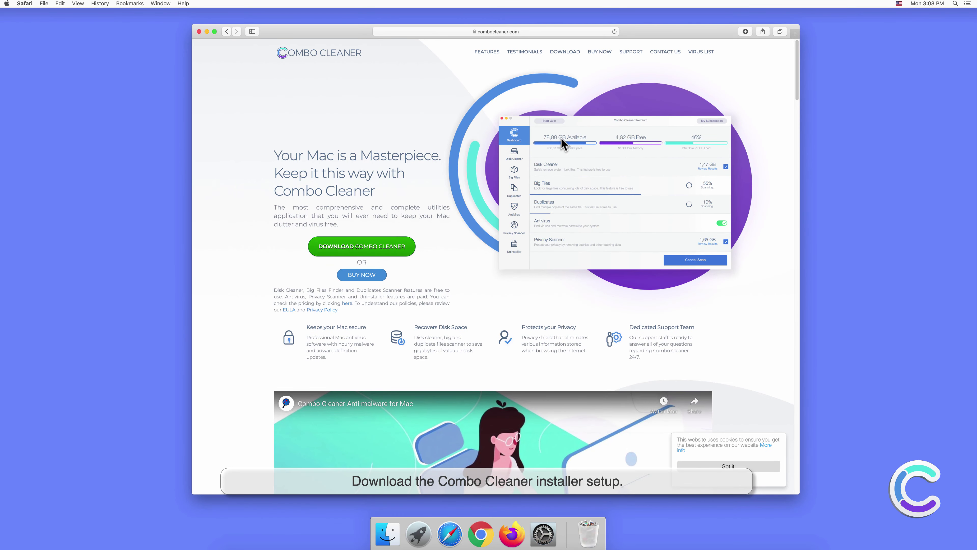
- Mount combocleaner.dmg from Safari's Downloads list to show the installer
{"action": "left_click", "coordinate": [743, 33]}
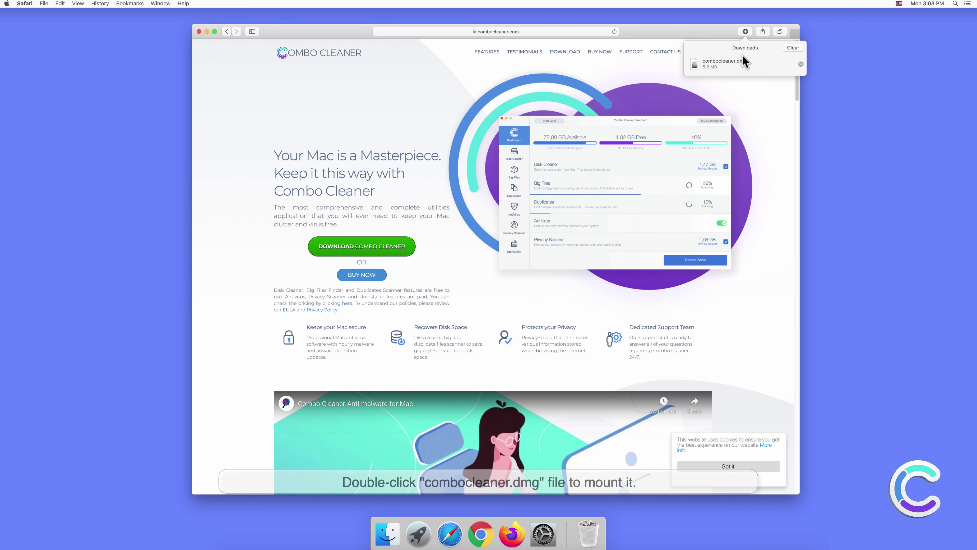
{"action": "left_click", "coordinate": [738, 62]}
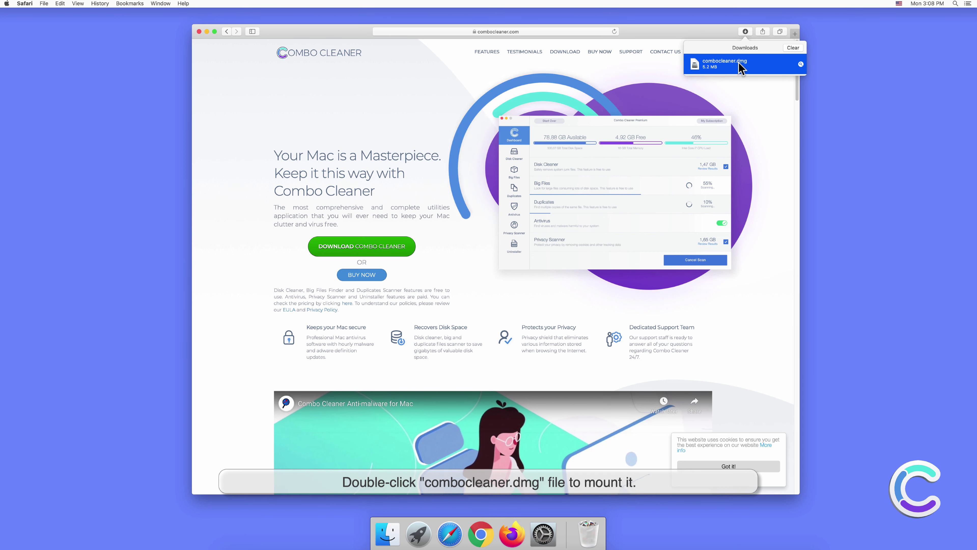
{"action": "double_click", "coordinate": [739, 63]}
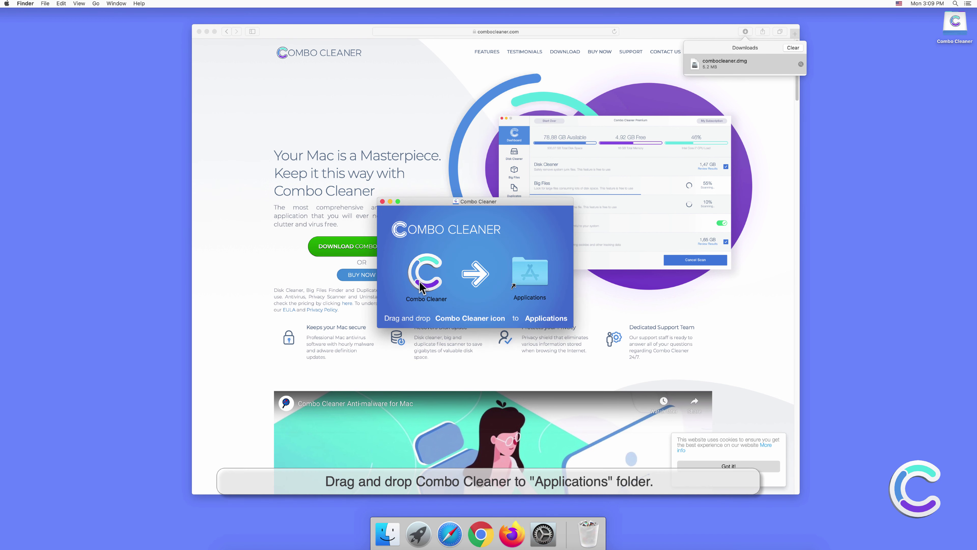
- Copy Combo Cleaner into Applications, close the installer and Safari, and view Launchpad
{"action": "left_click_drag", "start_coordinate": [439, 283], "coordinate": [526, 287]}
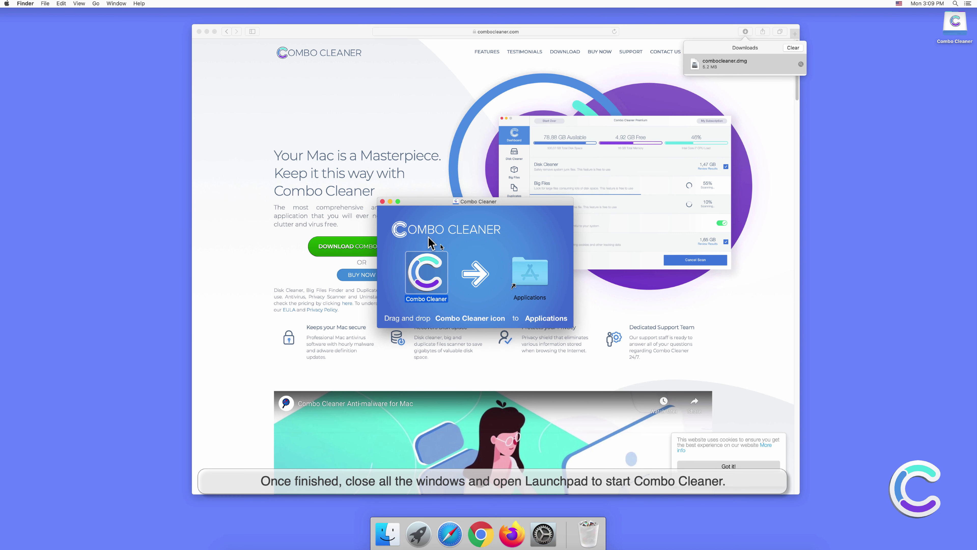
{"action": "left_click", "coordinate": [382, 202]}
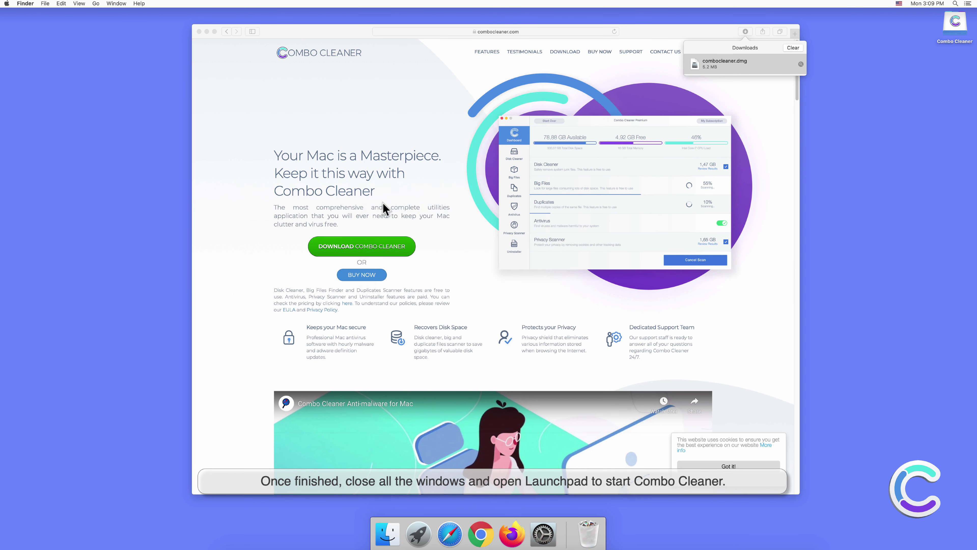
{"action": "left_click", "coordinate": [200, 41]}
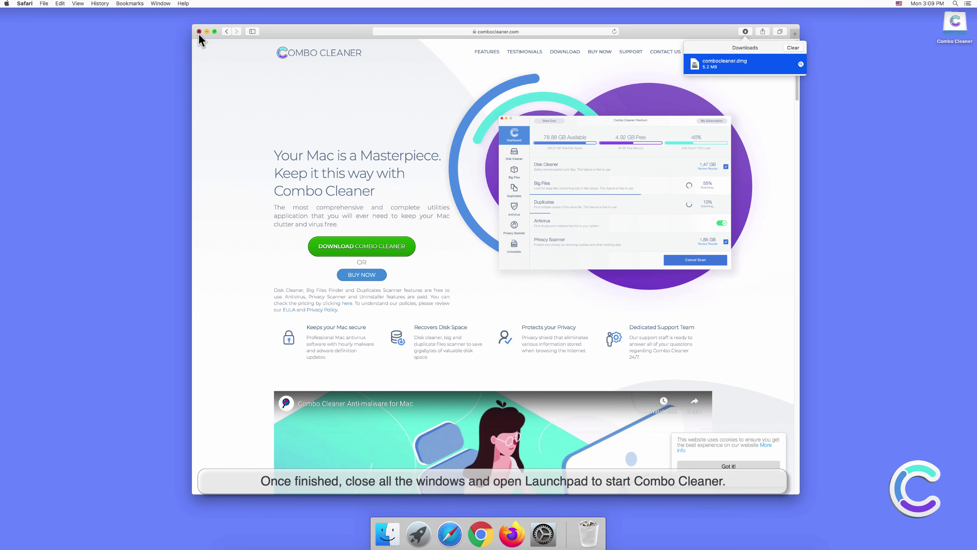
{"action": "left_click", "coordinate": [199, 32]}
{"action": "left_click", "coordinate": [419, 535]}
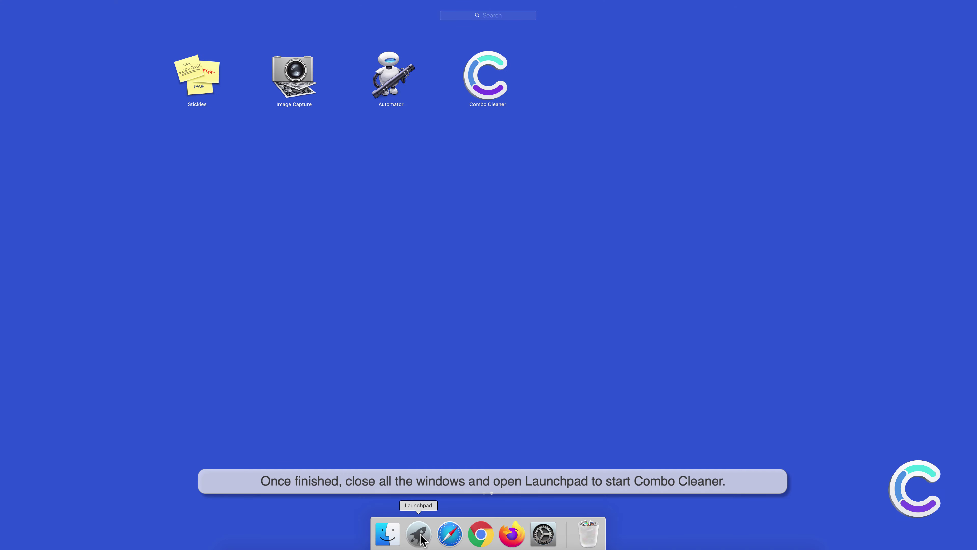
- Launch Combo Cleaner from Launchpad and approve opening the downloaded app
{"action": "left_click", "coordinate": [486, 95]}
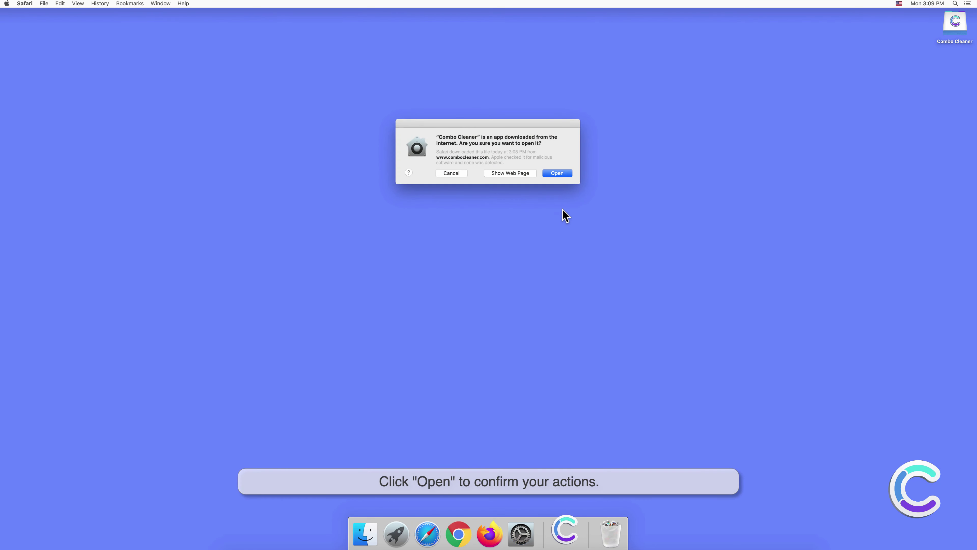
{"action": "left_click", "coordinate": [561, 173]}
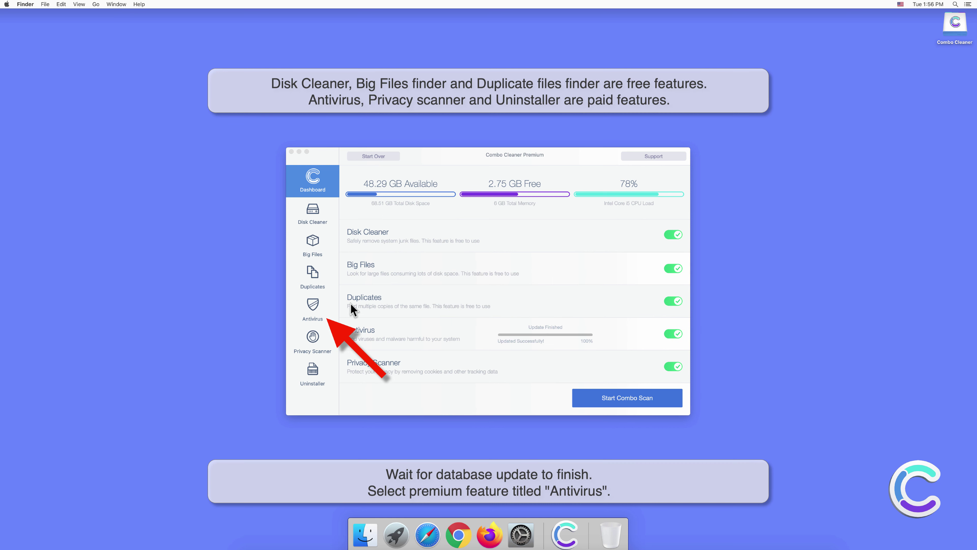
- Run a Full Scan in Combo Cleaner's Antivirus, which finds 10 threats including Adware.MAC.Adload files
{"action": "left_click", "coordinate": [315, 305]}
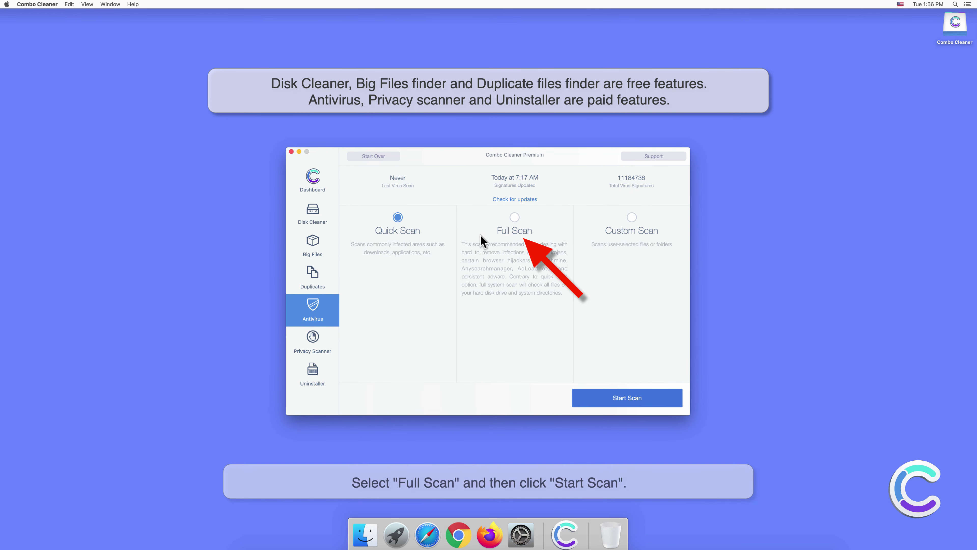
{"action": "left_click", "coordinate": [512, 218]}
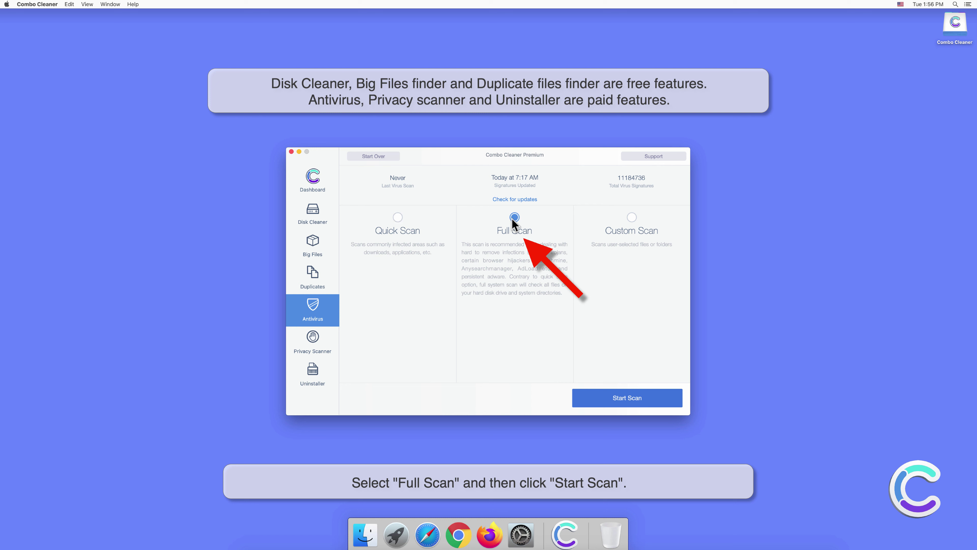
{"action": "left_click", "coordinate": [627, 398]}
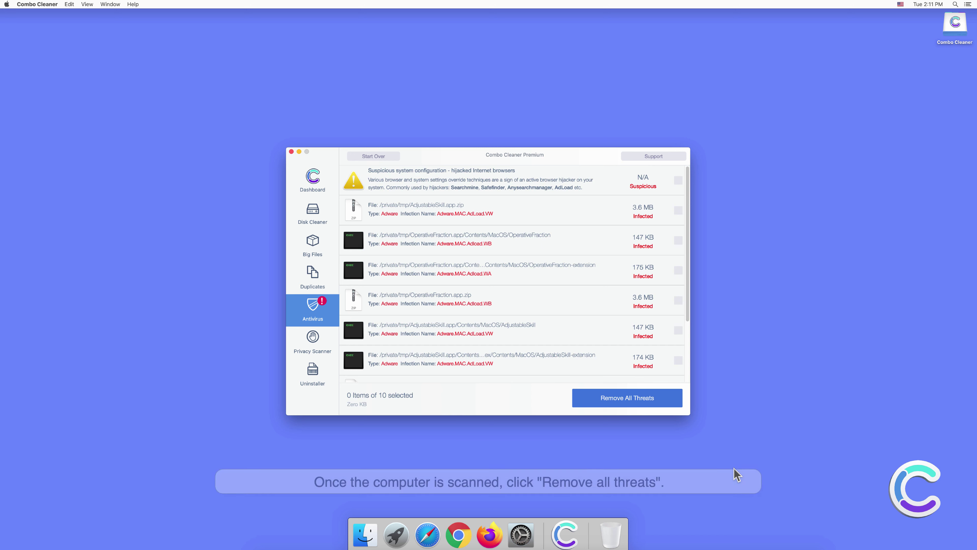
- Remove all detected threats, authenticating with the administrator password
{"action": "left_click", "coordinate": [634, 403]}
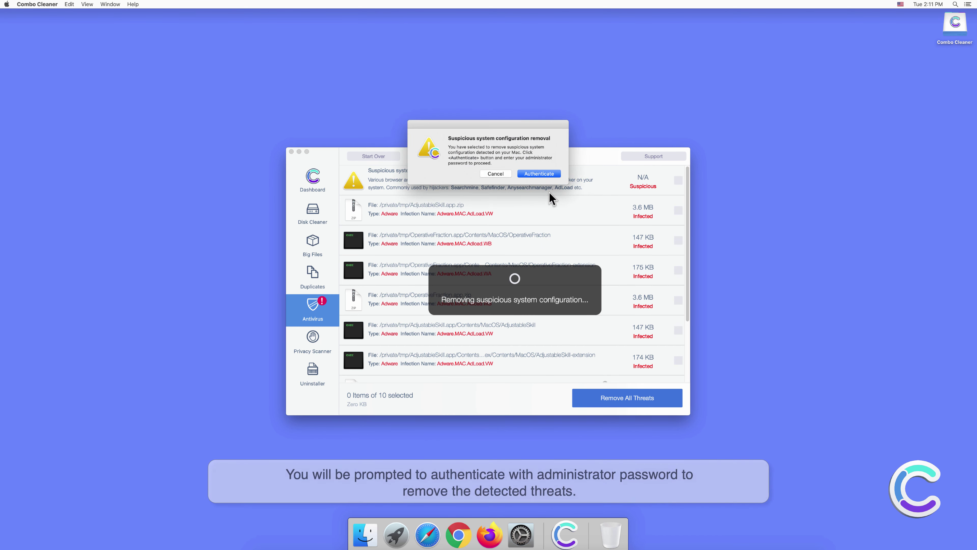
{"action": "left_click", "coordinate": [542, 175]}
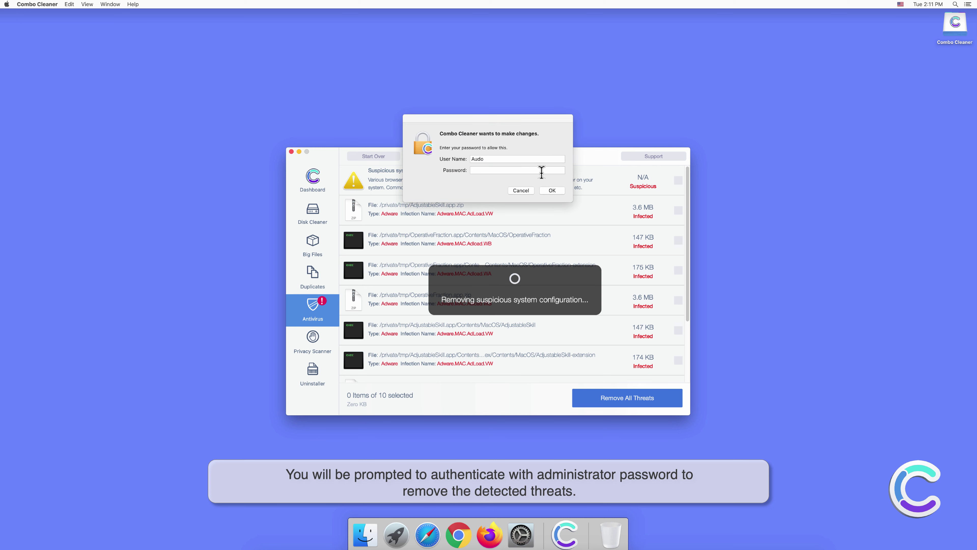
{"action": "type", "text": "••••••"}
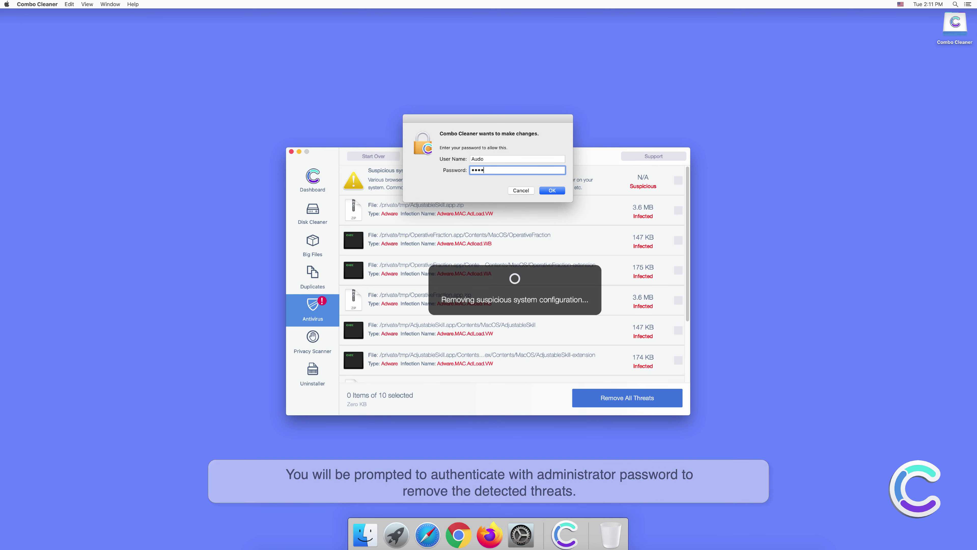
{"action": "left_click", "coordinate": [550, 190]}
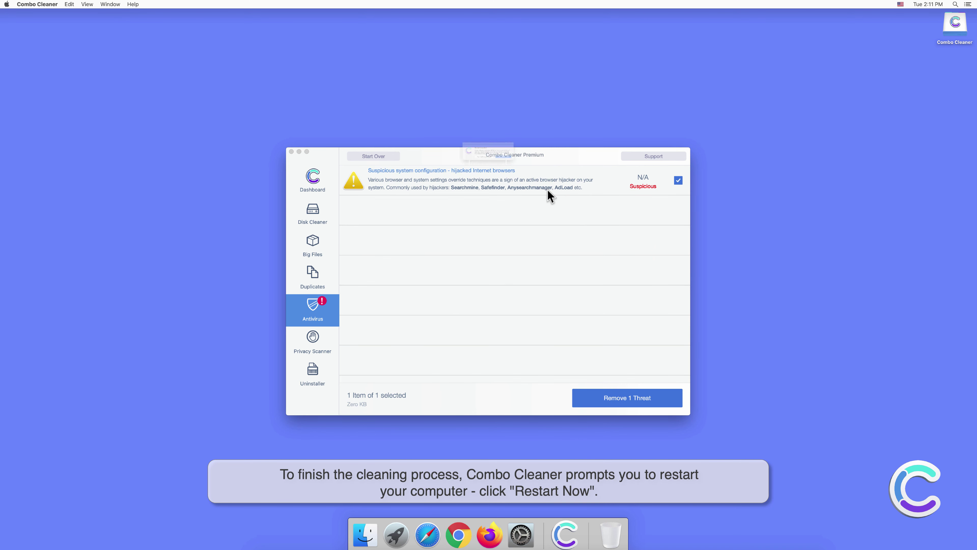
{"action": "left_click", "coordinate": [546, 171]}
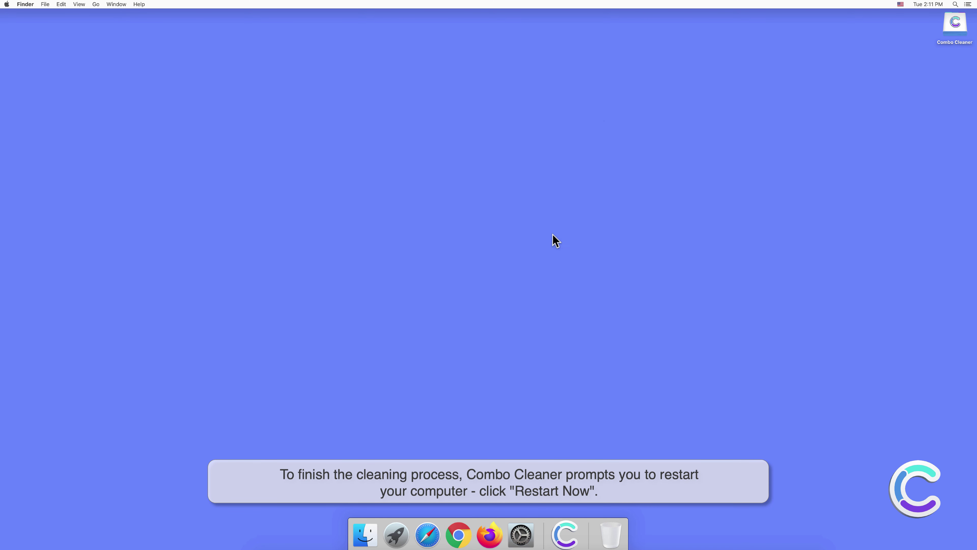